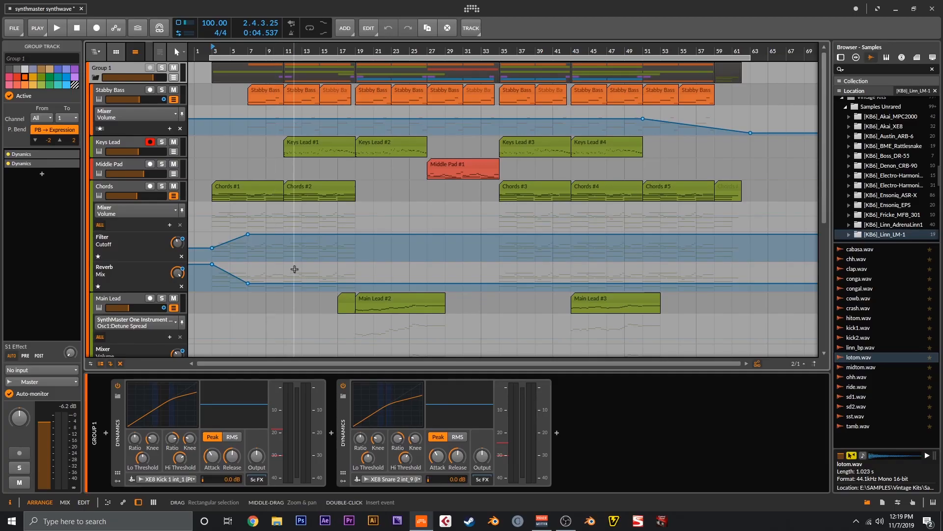
Look over the whole arrangement, from the Stabby Bass track down to the drum and master tracks and back.
scroll(421, 163, "down", 5)
scroll(419, 166, "down", 2)
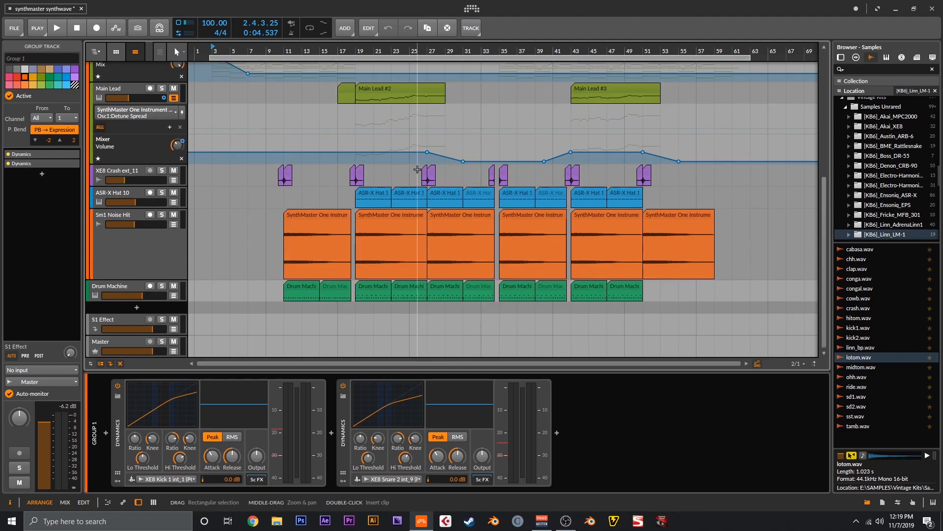
scroll(401, 182, "up", 6)
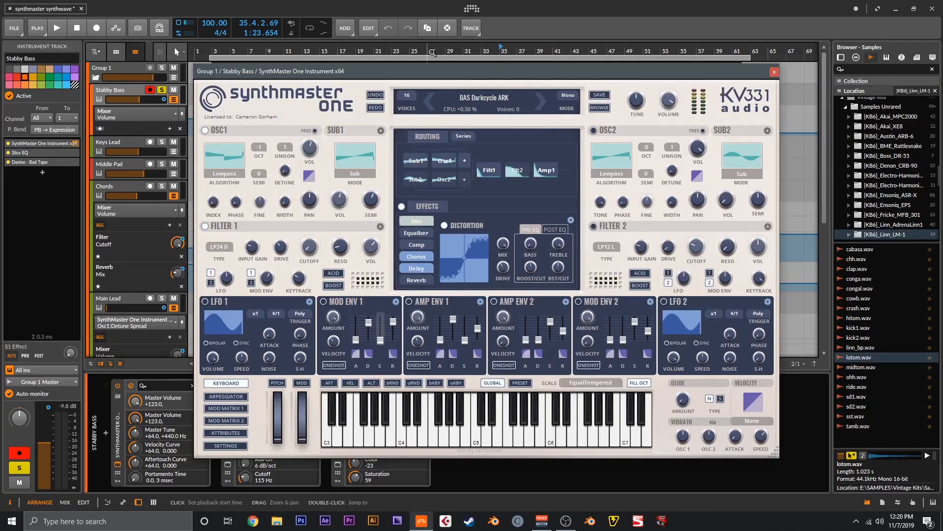
Audition the soloed Stabby Bass track with its synth open, and inspect its Slice EQ and Bad Tape effects.
key("space")
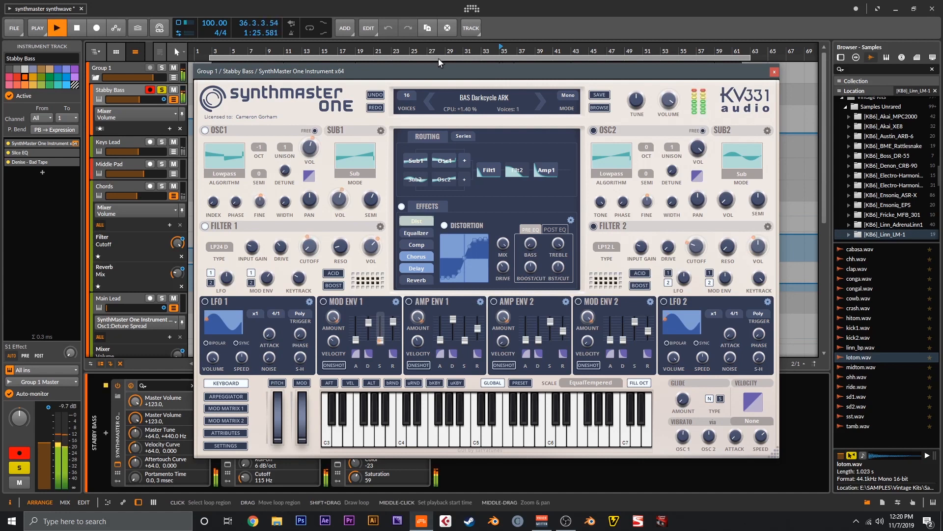
key("space")
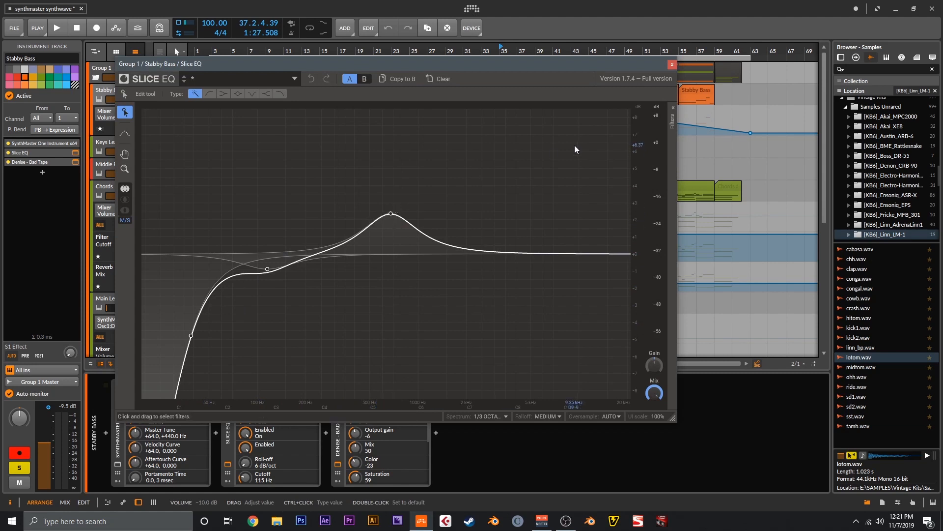
left_click(670, 65)
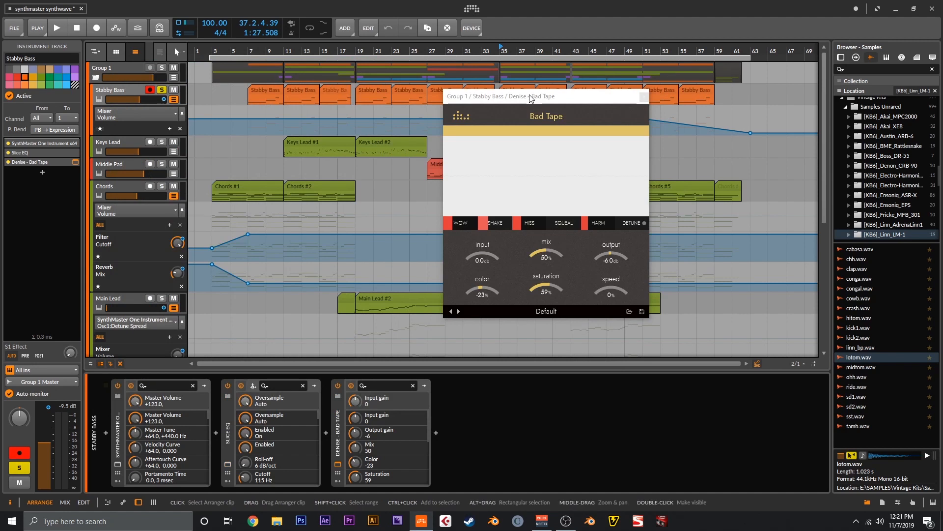
left_click_drag(536, 96, 460, 98)
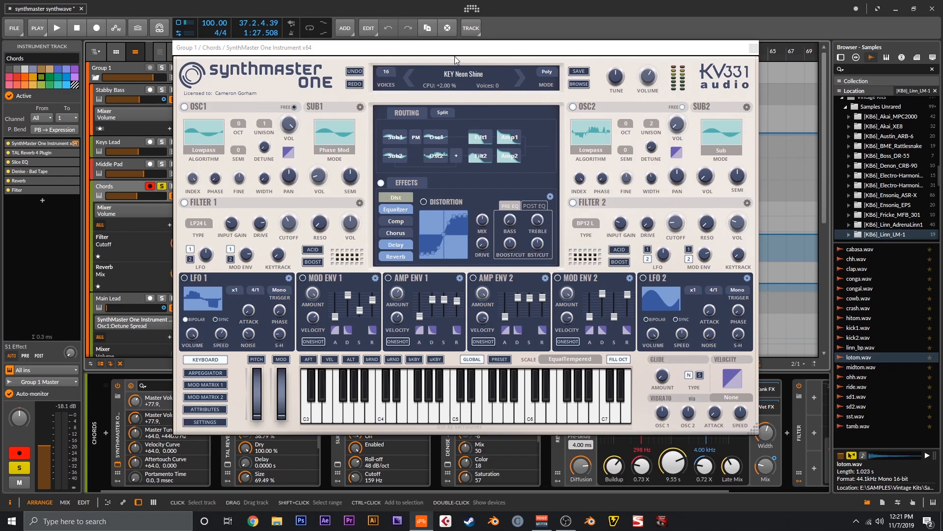
Audition the soloed Chords track with its SythMaster One patch KEY Neon Shine open.
left_click(455, 56)
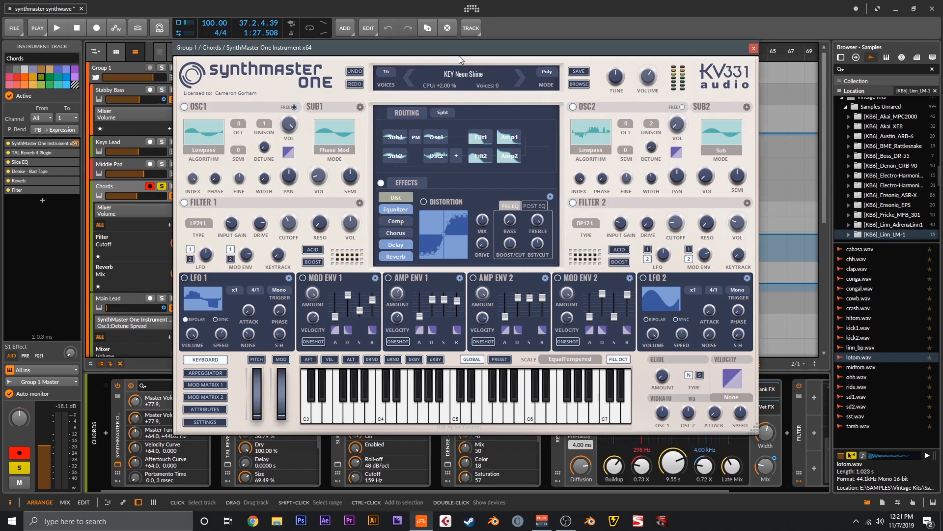
key("space")
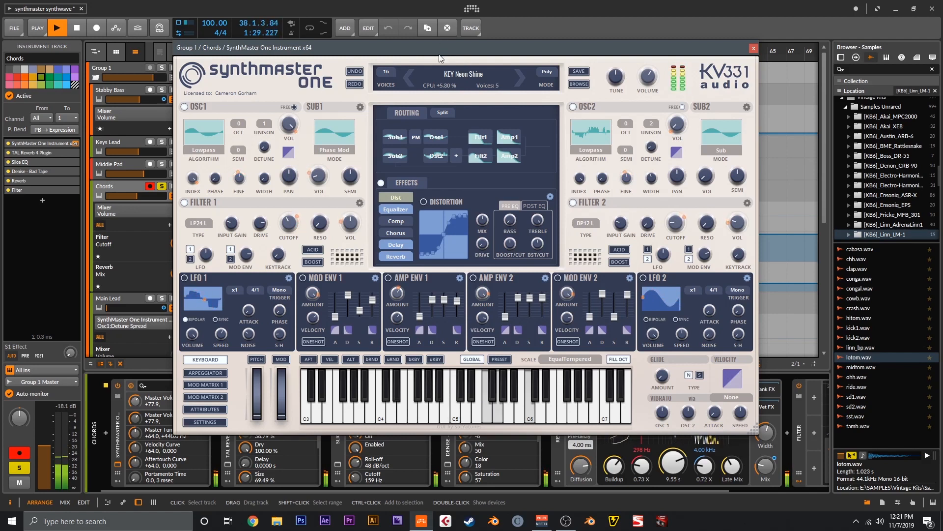
key("space")
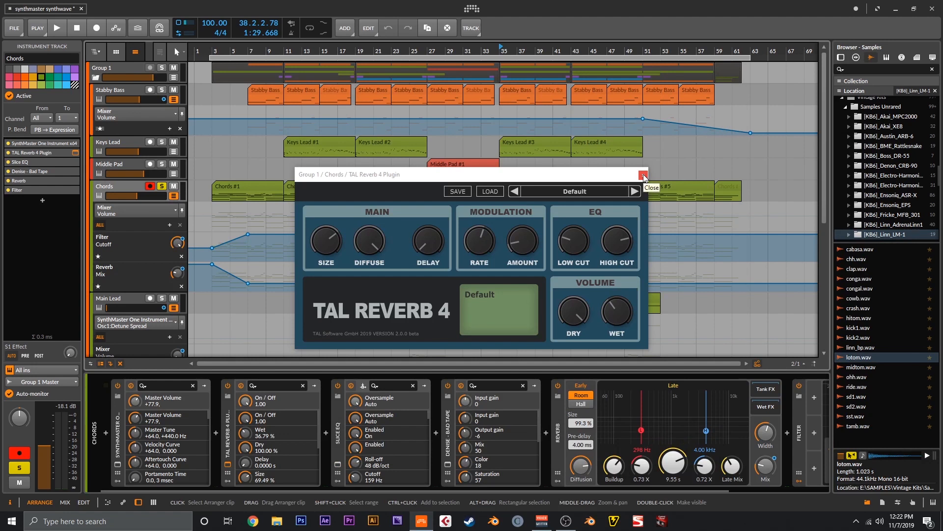
Inspect the Chords track's effects chain, including TAL Reverb 4, Bad Tape and the devices at the chain's end.
left_click(643, 176)
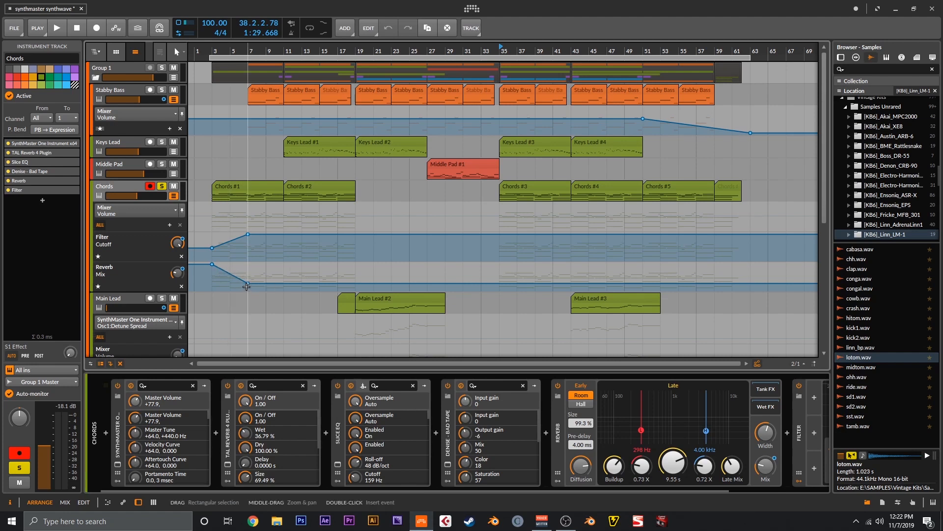
left_click(75, 172)
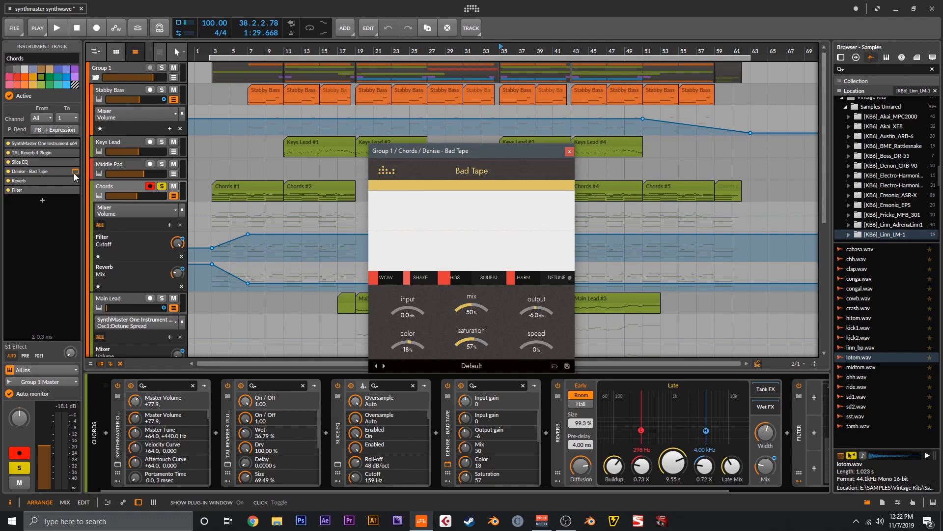
left_click(73, 173)
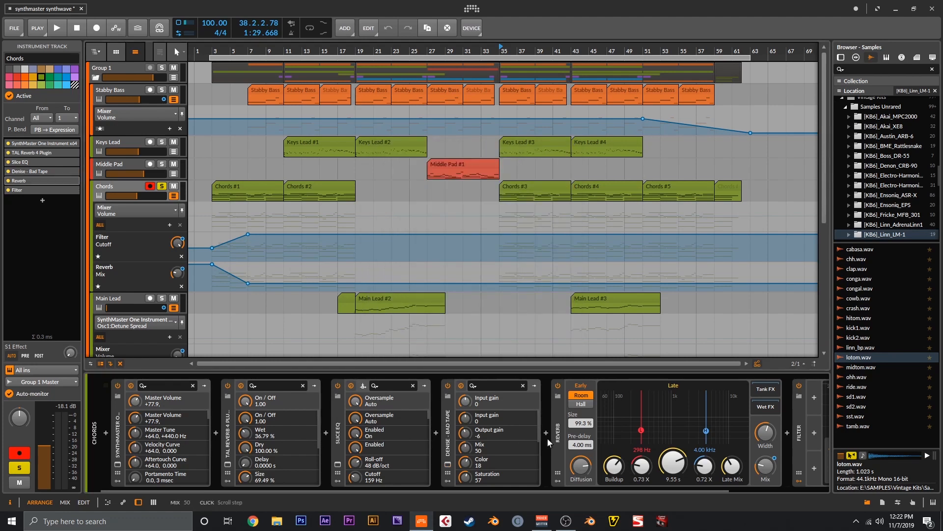
left_click_drag(655, 489, 765, 501)
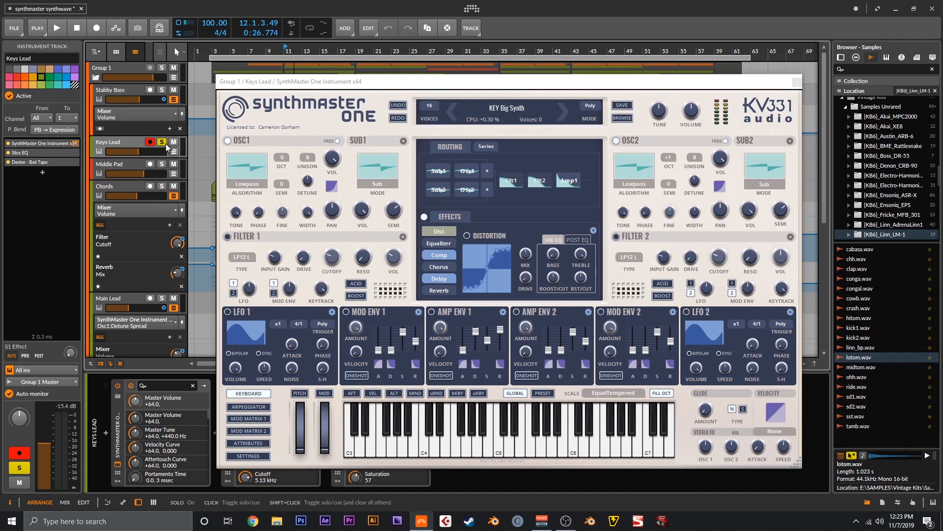
Audition the soloed Keys Lead track with its KEY Big Synth patch open, and close the synth window.
key("space")
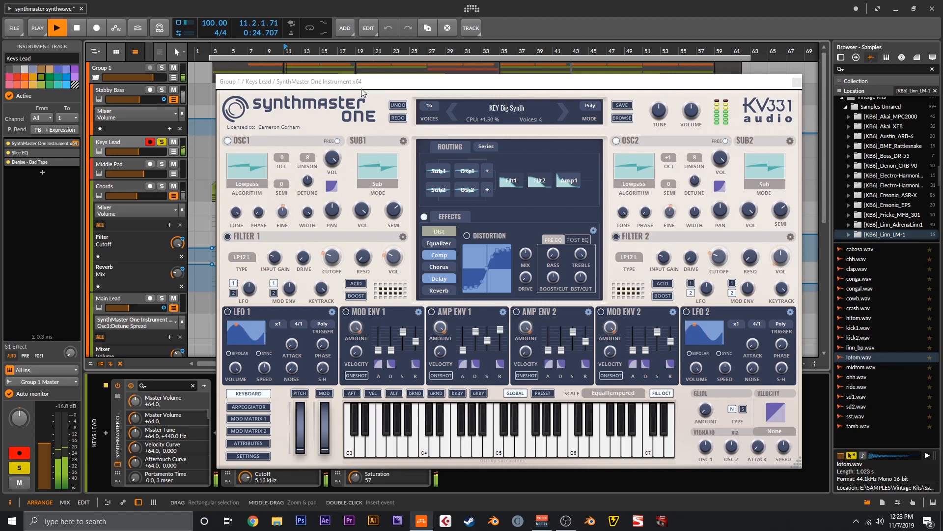
left_click_drag(362, 91, 343, 87)
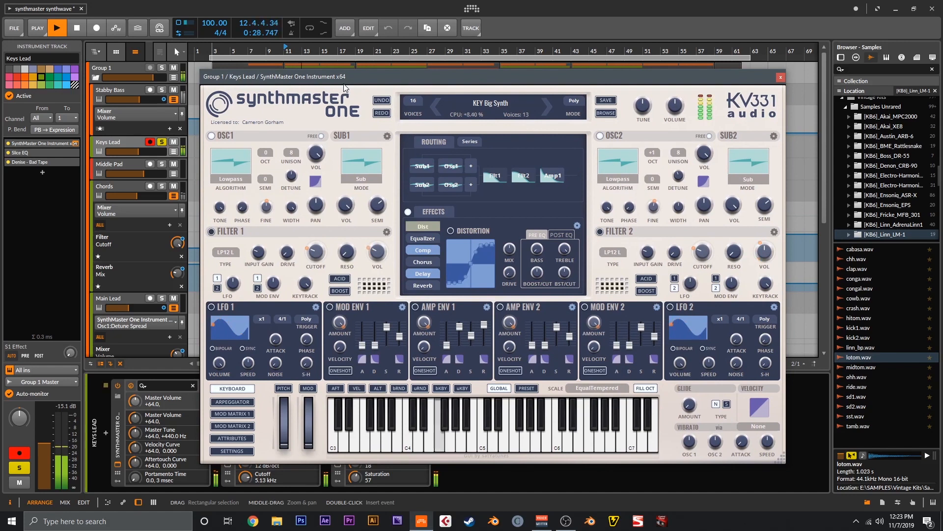
key("space")
left_click(781, 79)
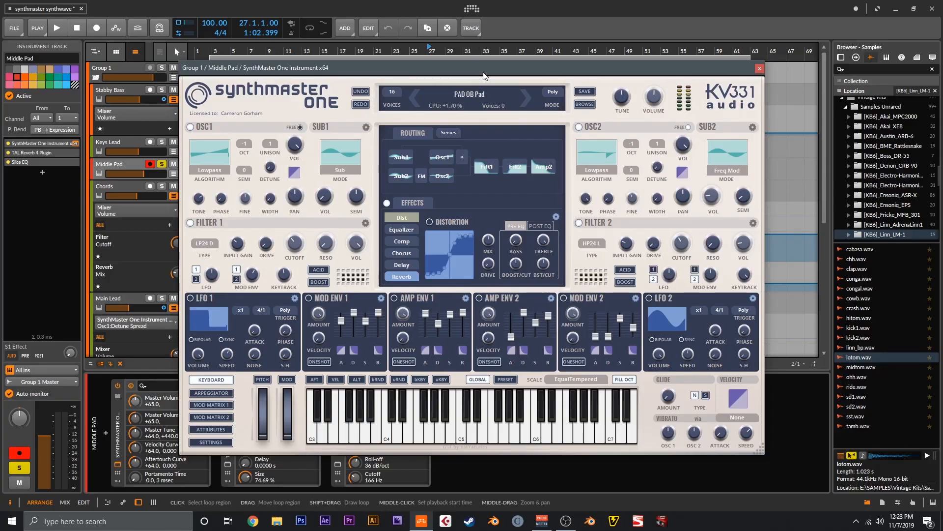
Audition the soloed Middle Pad track, and inspect its TAL Reverb 4 settings and Slice EQ curve.
key("space")
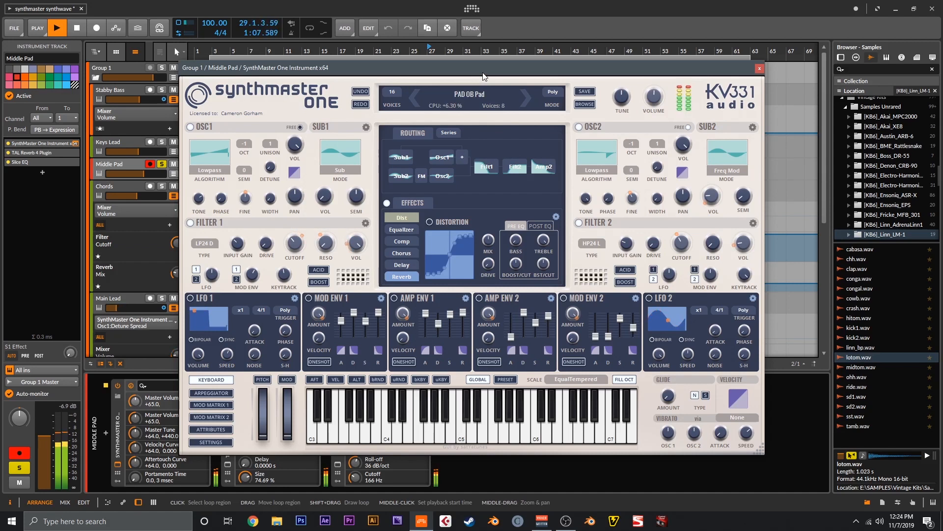
key("space")
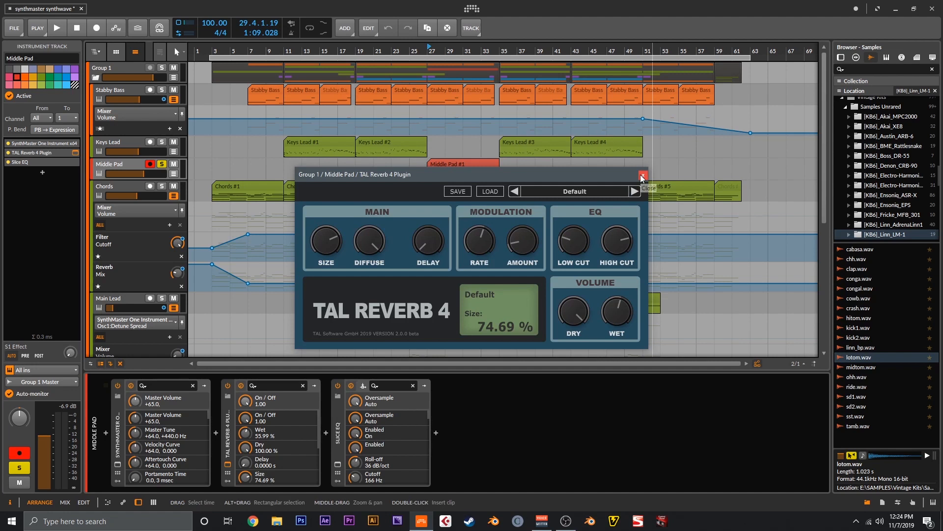
left_click(643, 176)
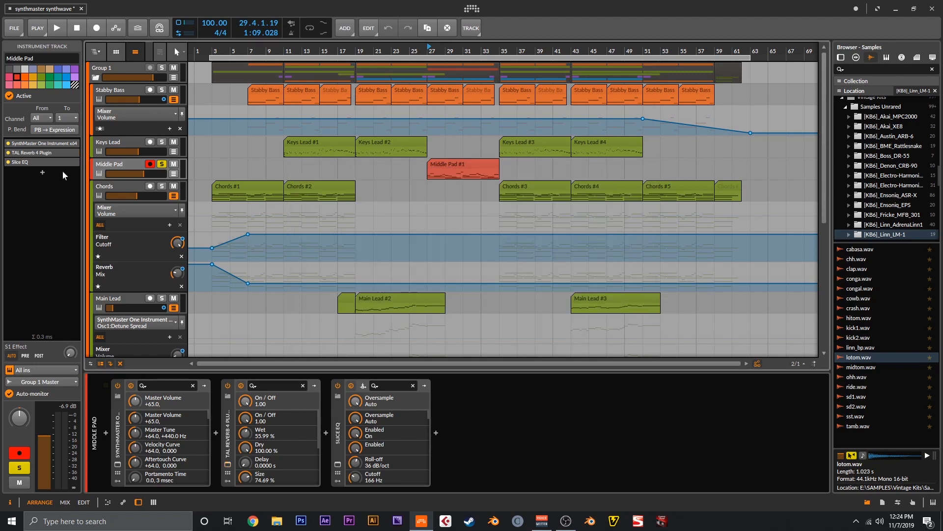
left_click(75, 162)
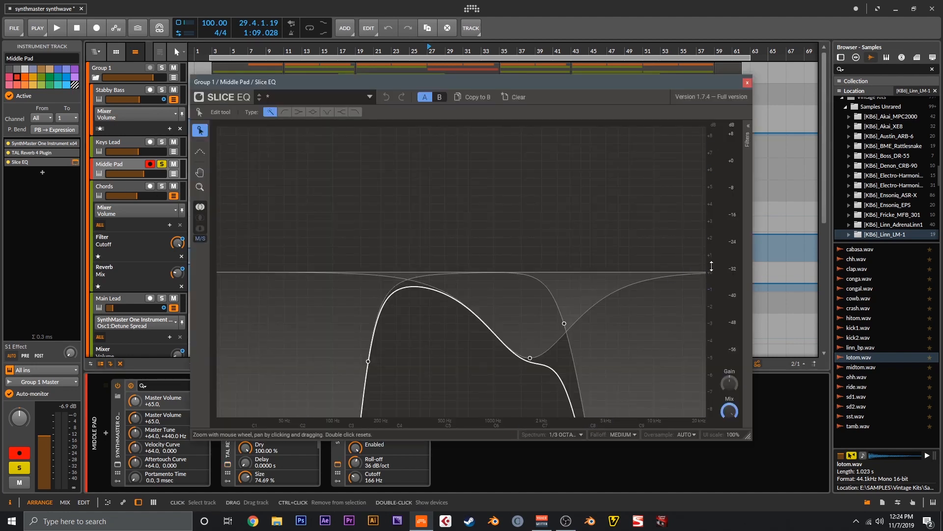
scroll(712, 267, "down", 3)
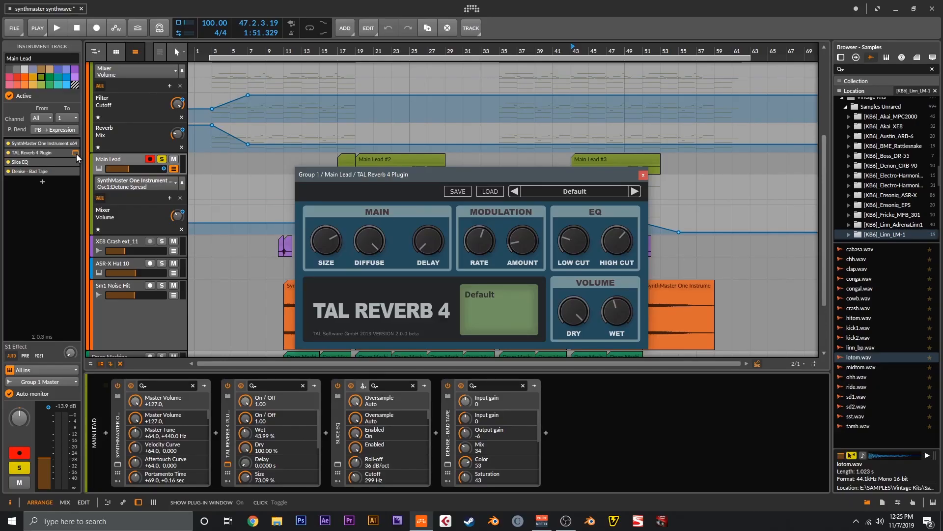
Inspect the Main Lead track's TAL Reverb 4, full Slice EQ curve and Bad Tape settings, closing the effect windows.
left_click(76, 152)
left_click(75, 161)
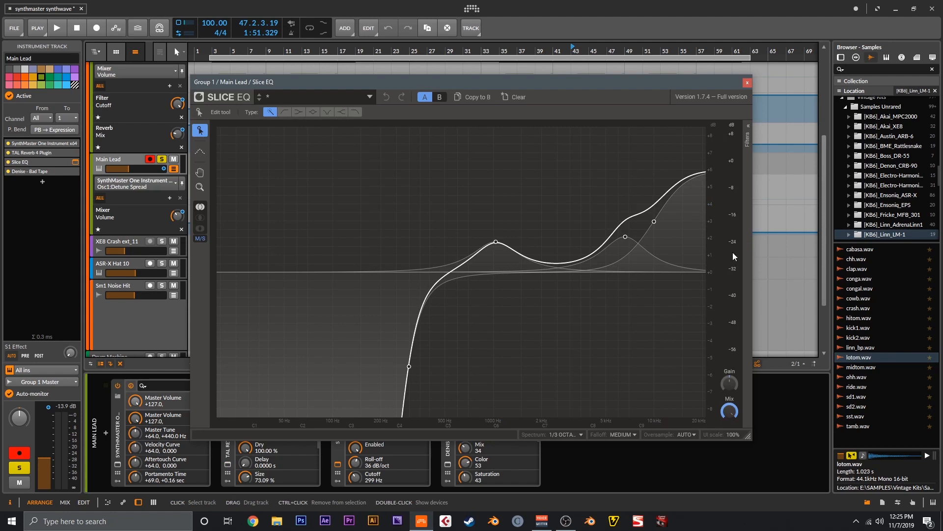
scroll(716, 250, "down", 6)
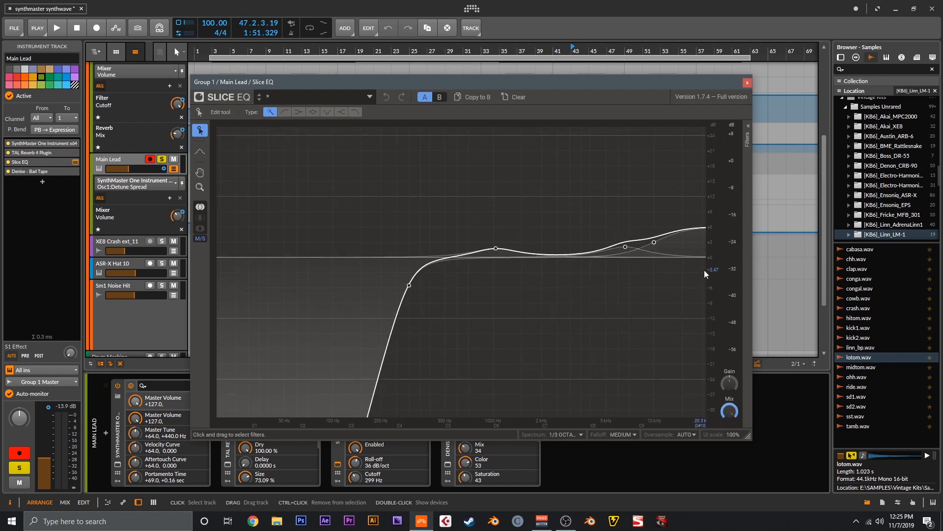
scroll(715, 268, "down", 1)
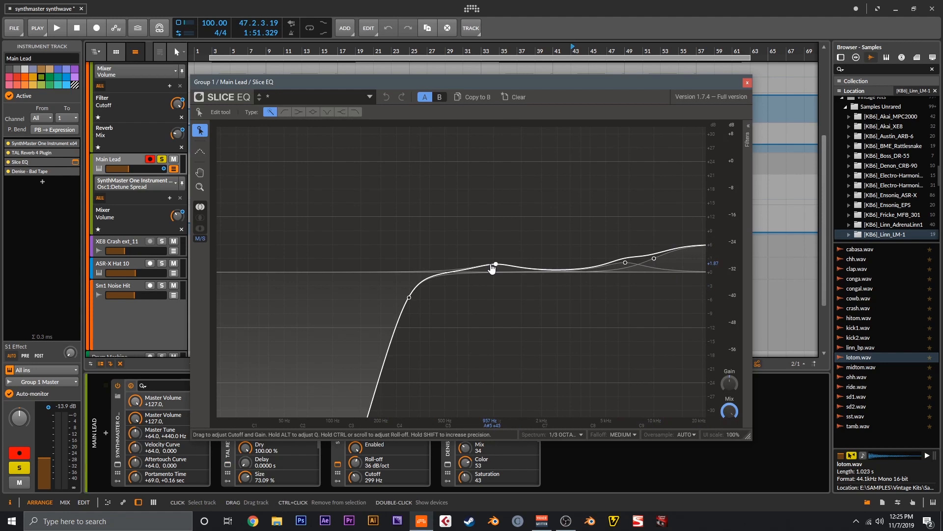
left_click(75, 172)
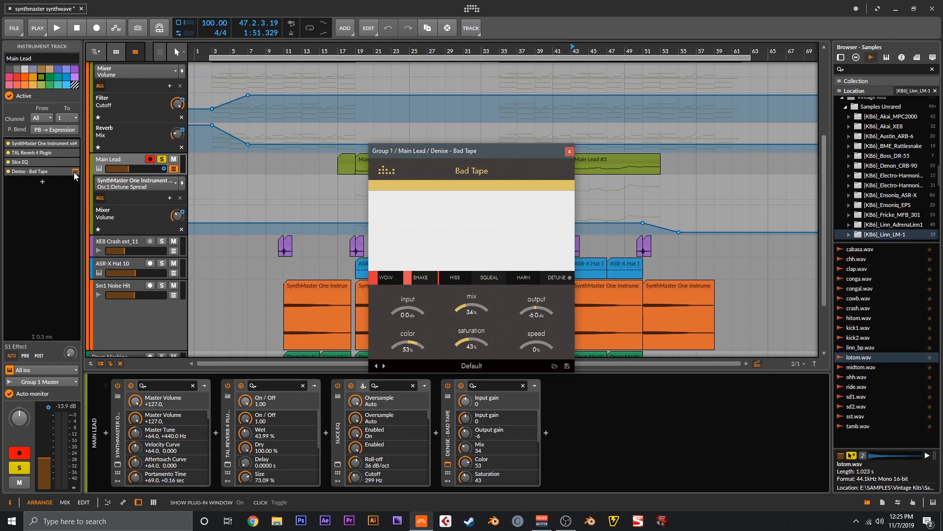
left_click(74, 171)
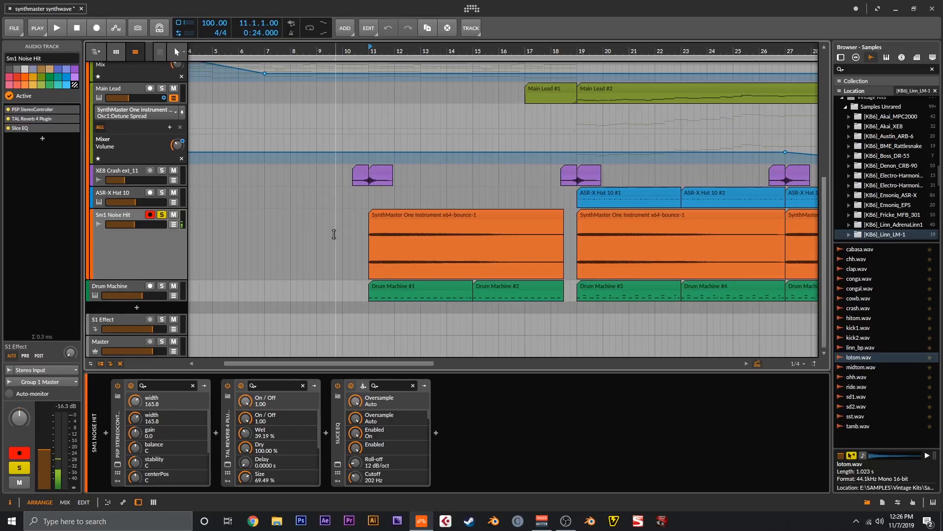
Inspect the Sm1 Noise Hit track's PSP StereoController, TAL Reverb 4 and Slice EQ, and audition the track.
left_click(75, 110)
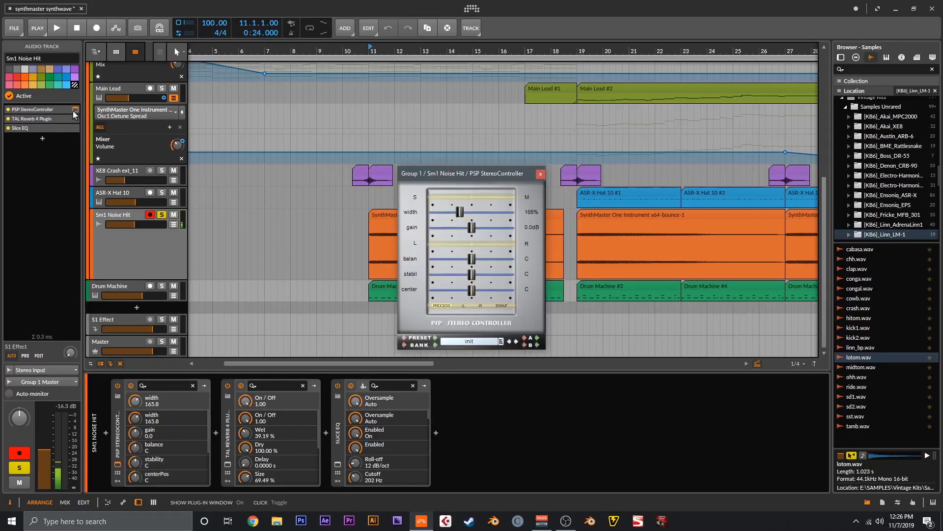
left_click(74, 110)
left_click(74, 119)
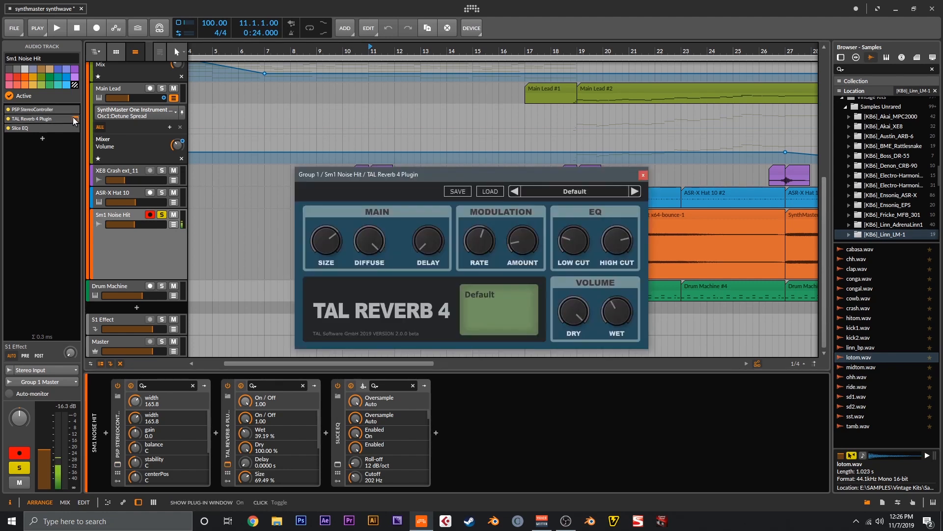
left_click(75, 119)
left_click(75, 128)
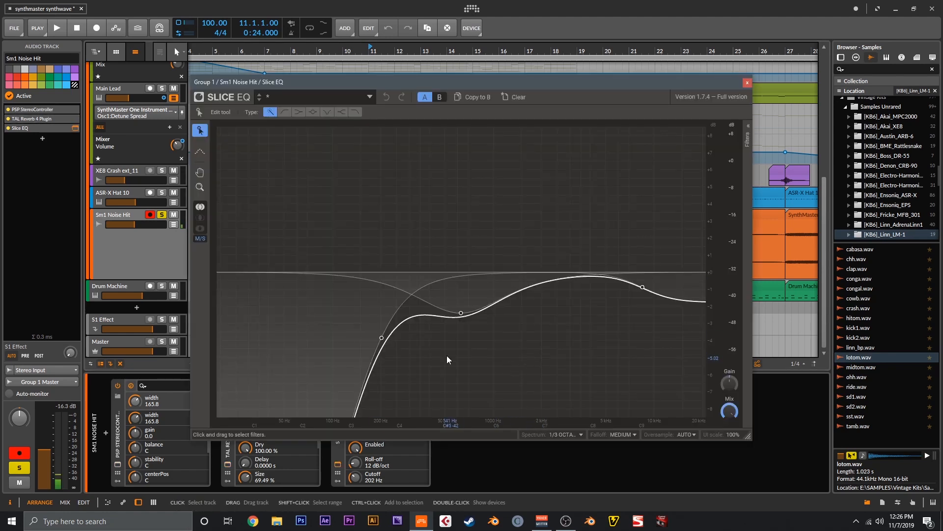
scroll(716, 339, "down", 7)
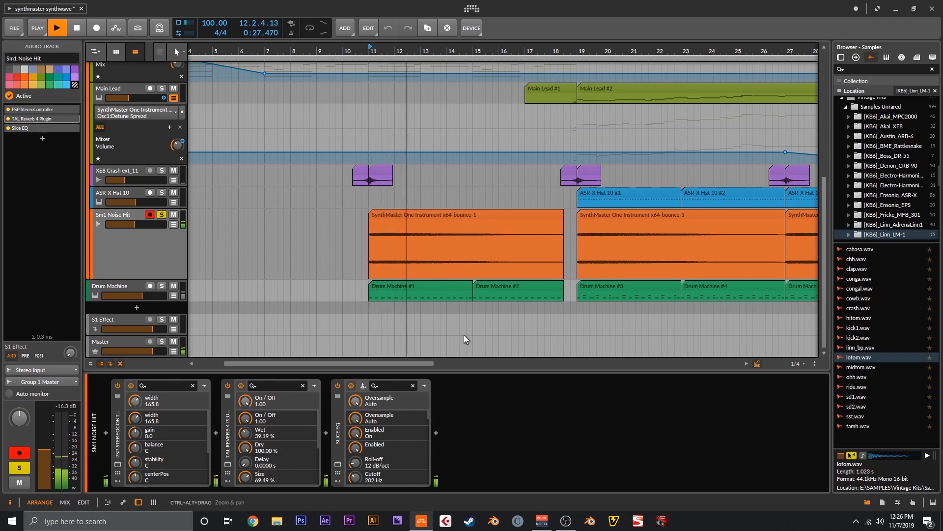
key("space")
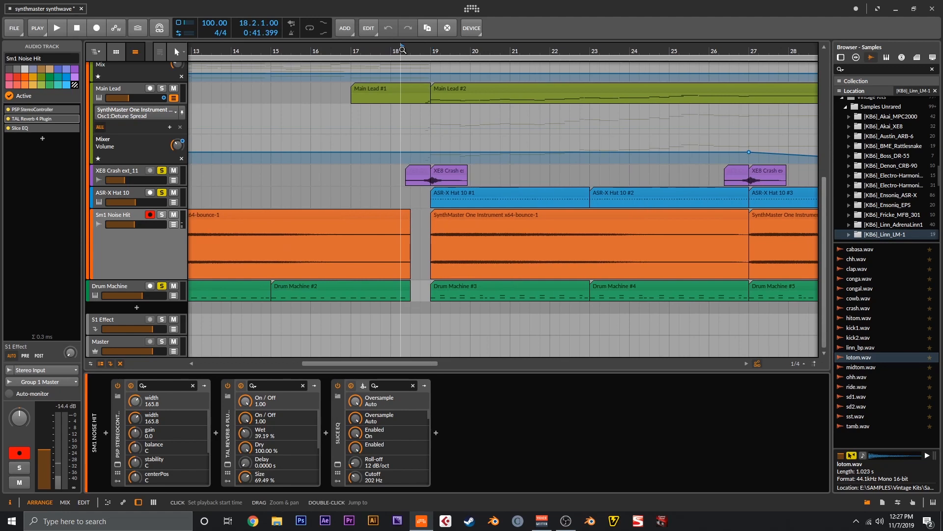
Audition the soloed crash, hat and drum machine tracks together from bar 19.
left_click(467, 194)
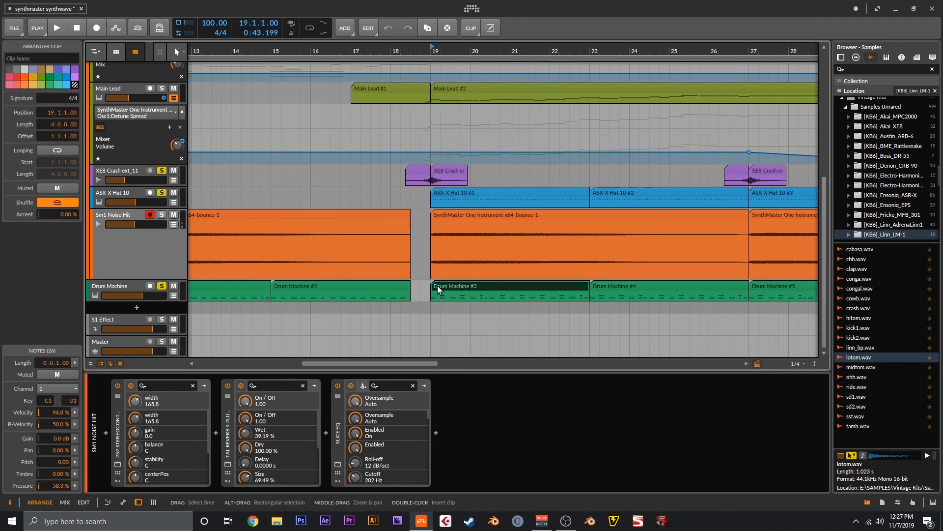
key("space")
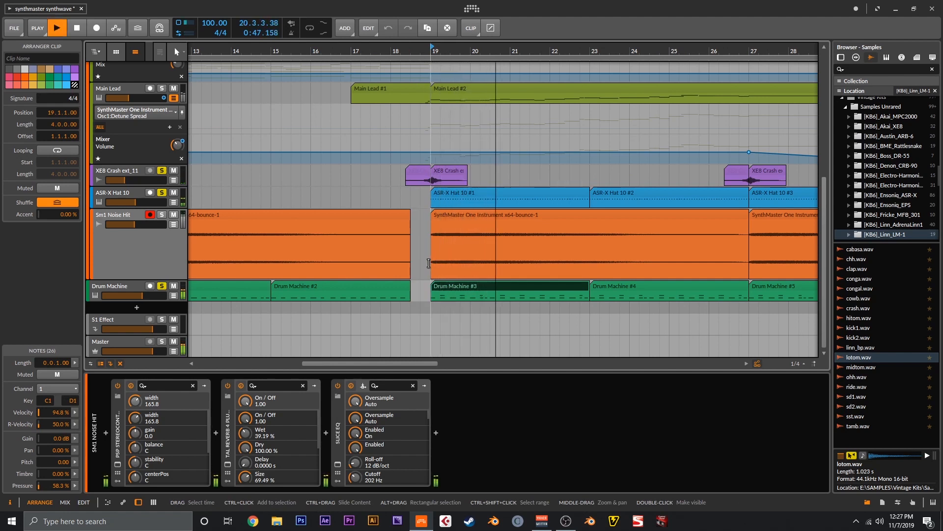
key("space")
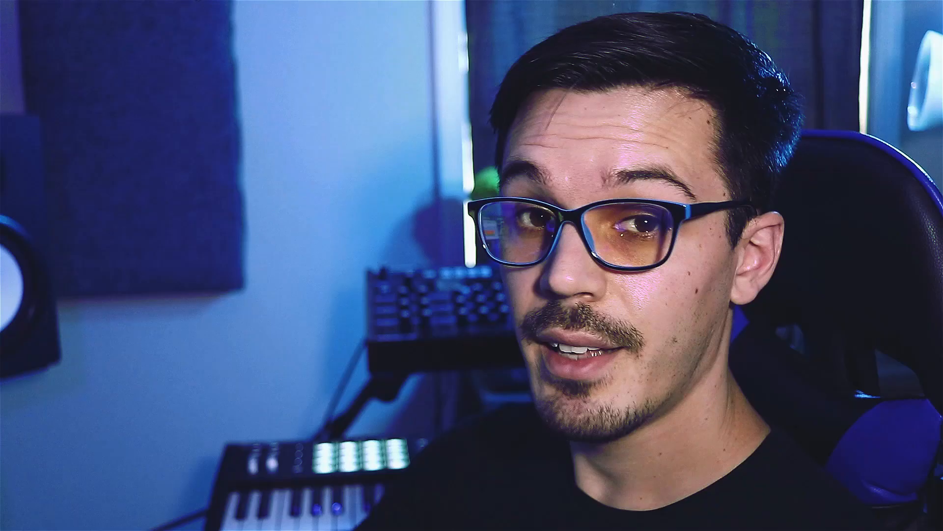